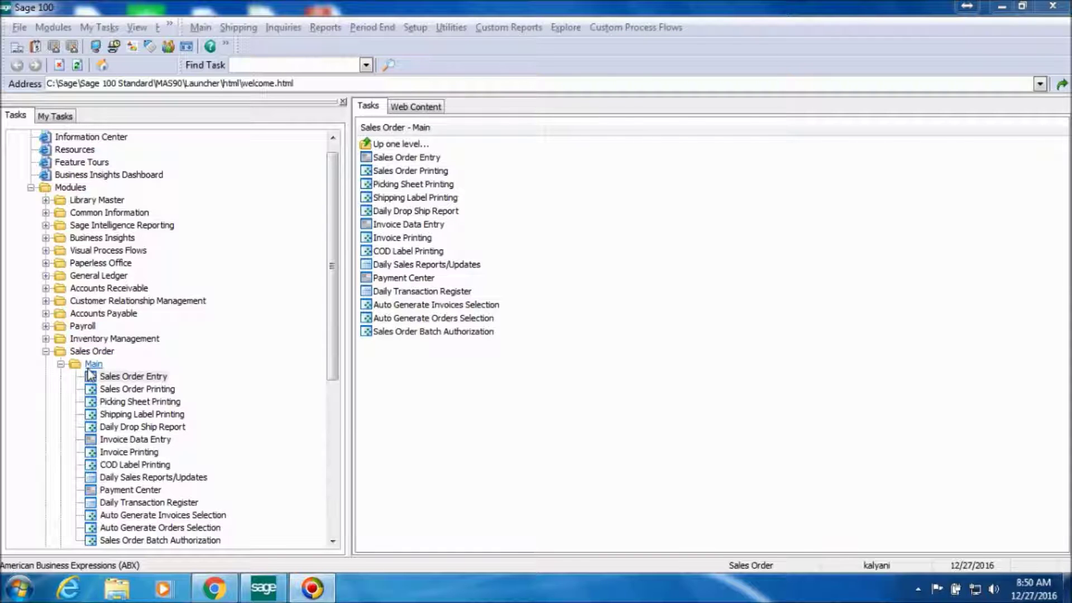
Start a new sales order with the next order number as a Standard Order
left_click(146, 379)
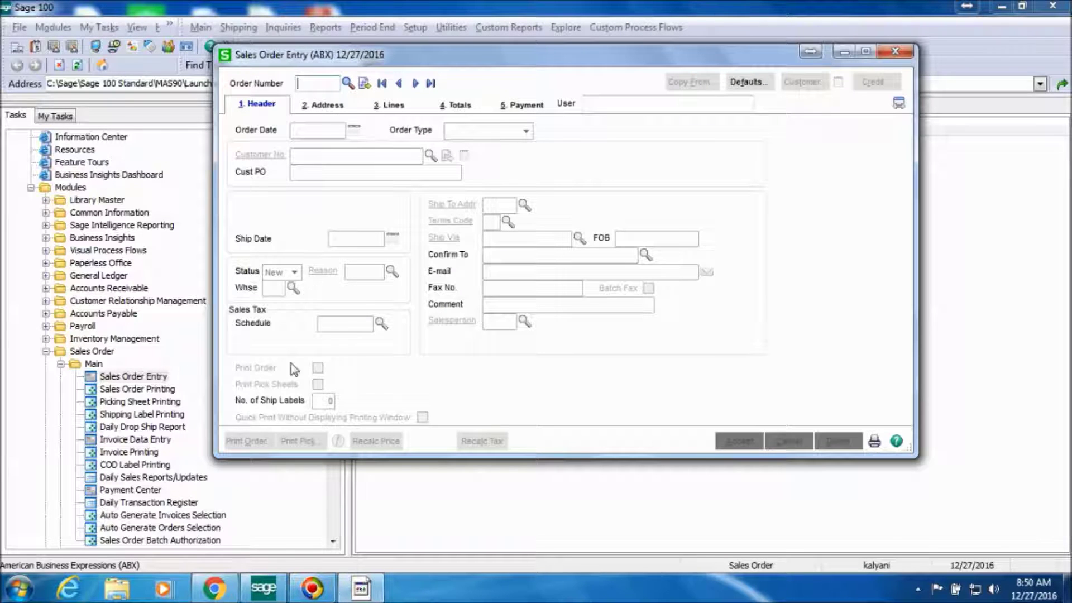
left_click(364, 83)
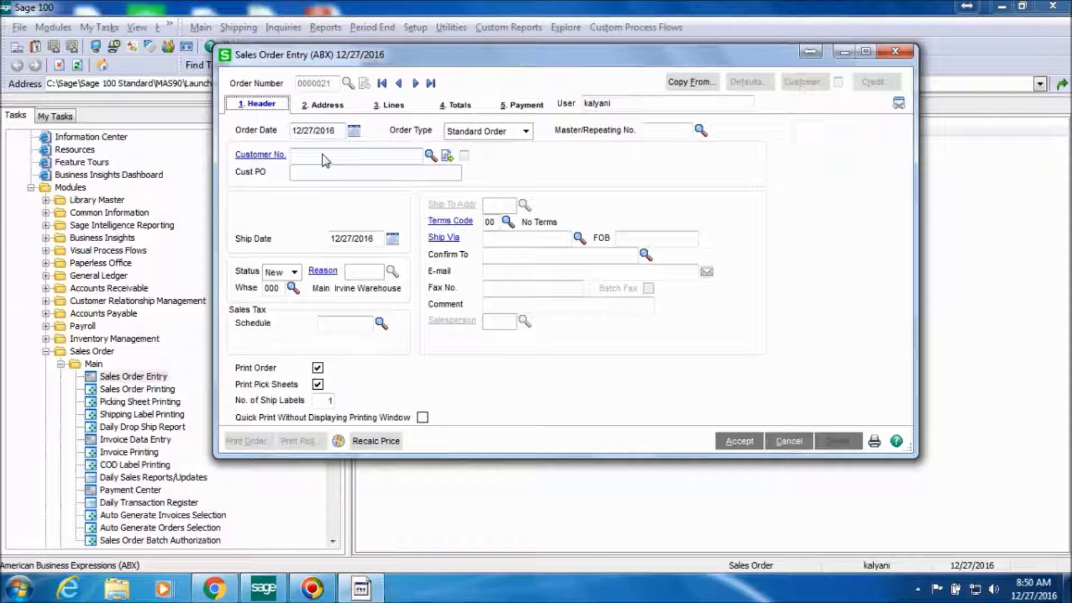
left_click(490, 134)
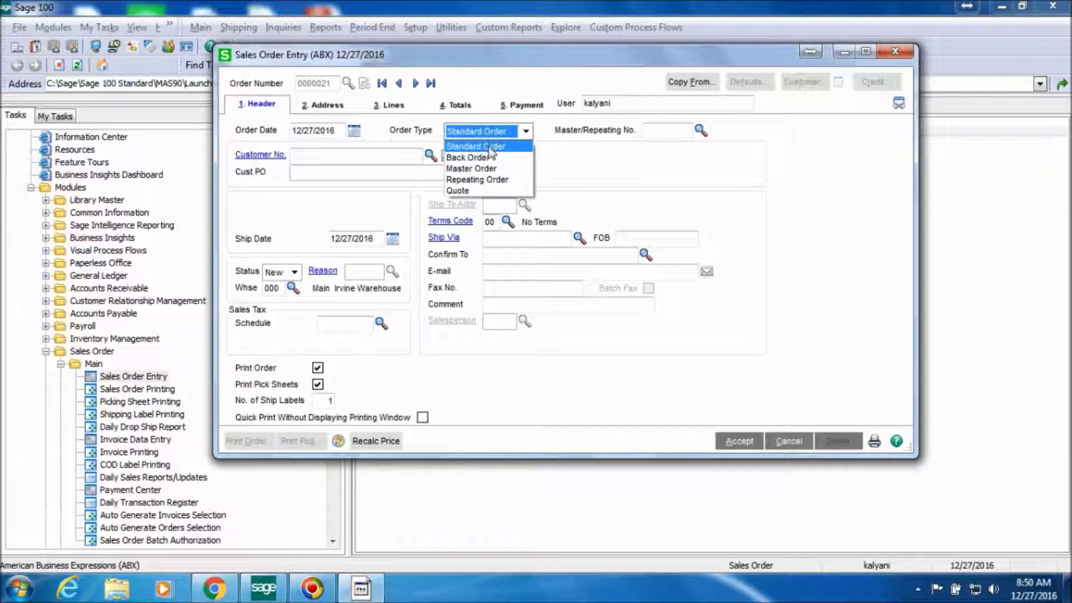
left_click(492, 145)
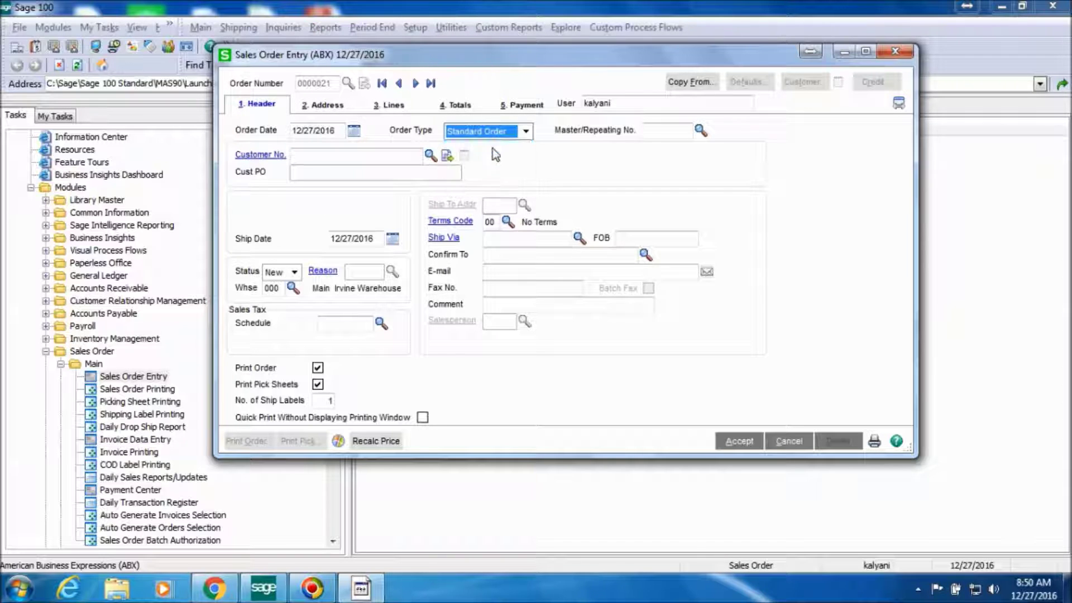
Assign customer LANSEN BIKES to the order and review its bill-to and ship-to addresses
left_click(384, 159)
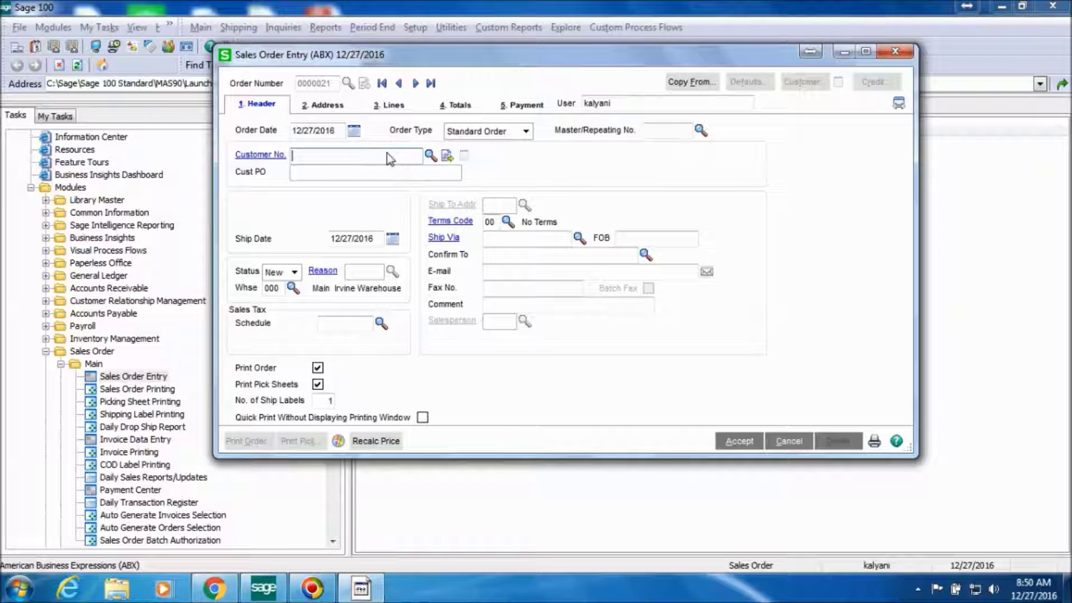
left_click(430, 155)
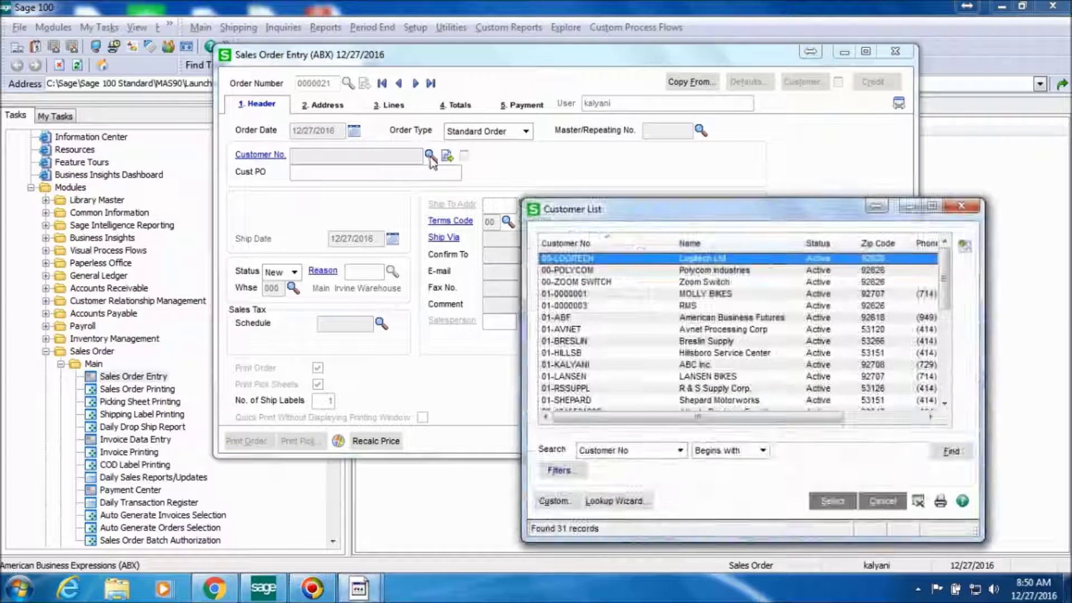
left_click(711, 377)
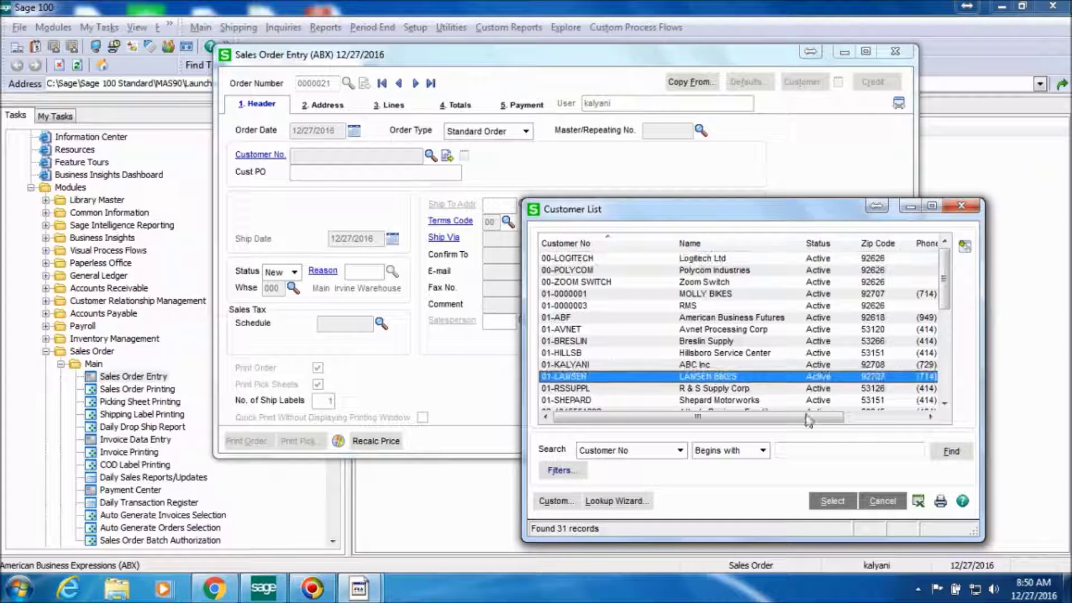
left_click(833, 501)
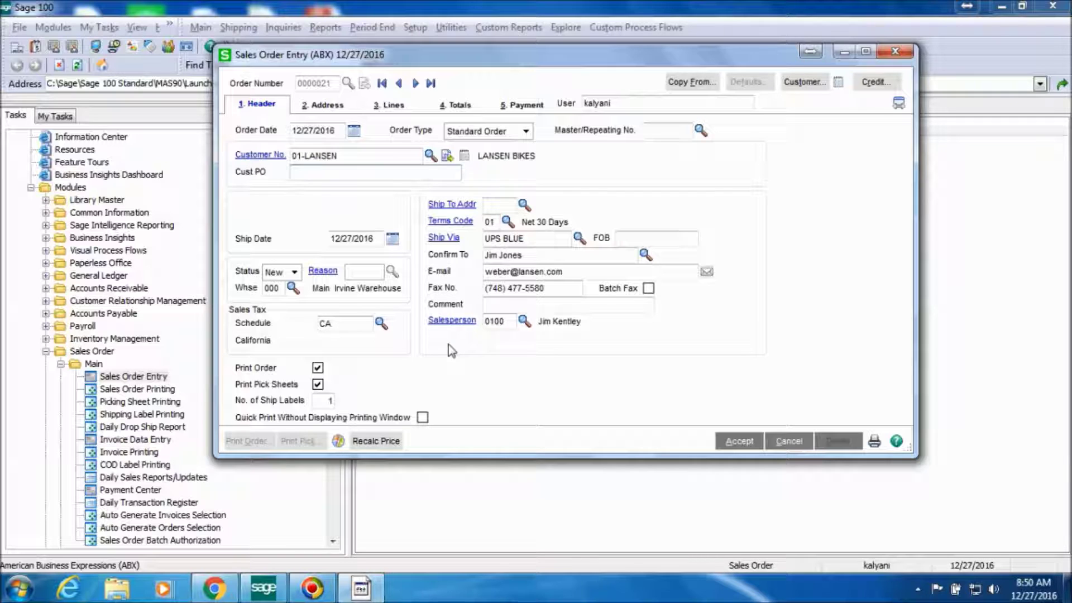
left_click(327, 105)
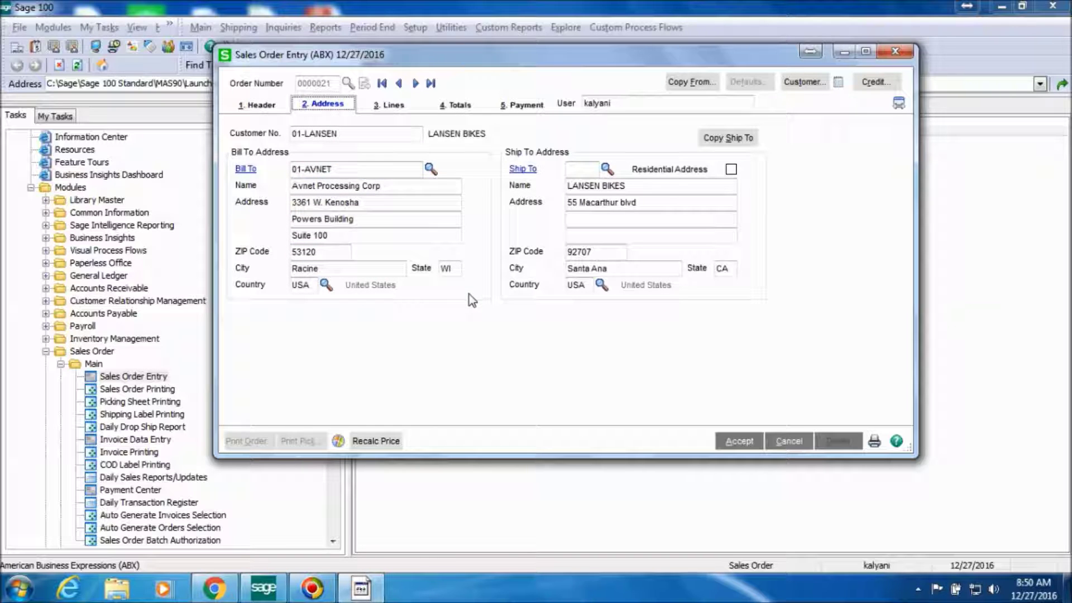
Add item BULBS (Light Bulbs) as the first order line
left_click(393, 109)
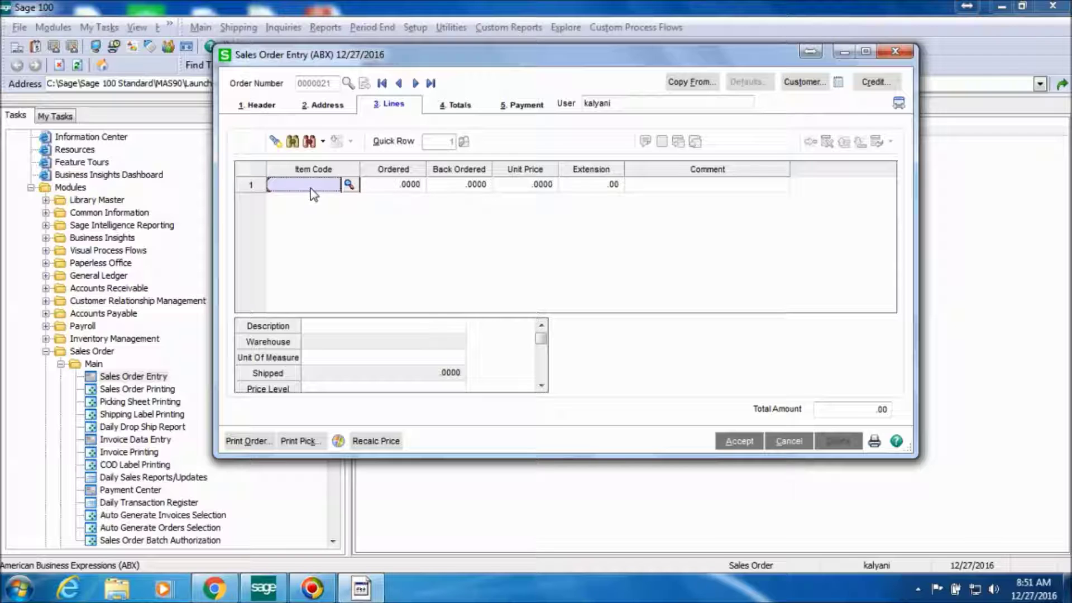
left_click(348, 185)
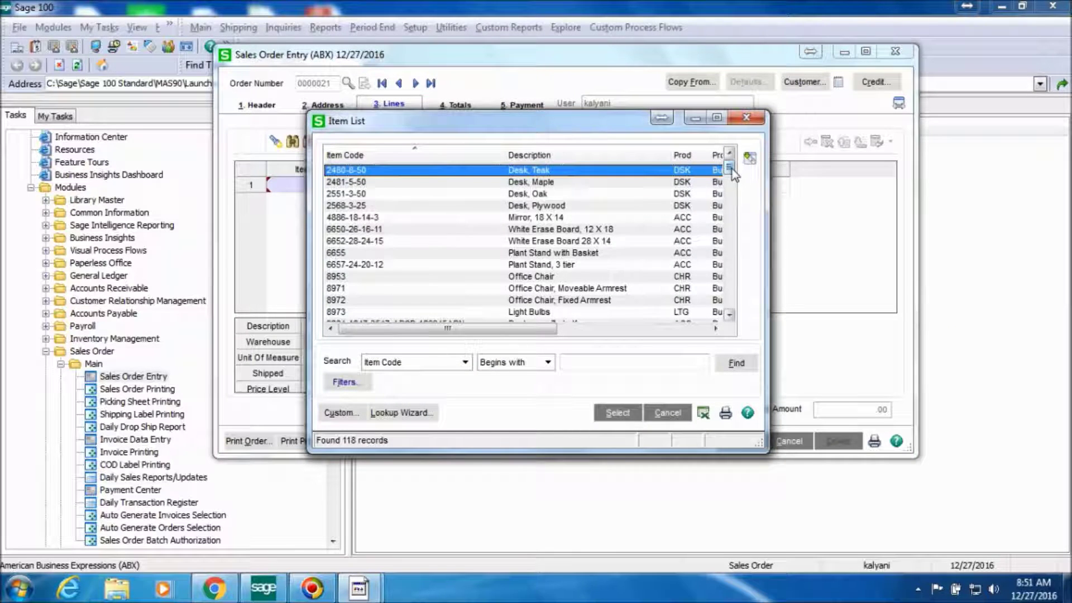
left_click_drag(733, 175, 705, 240)
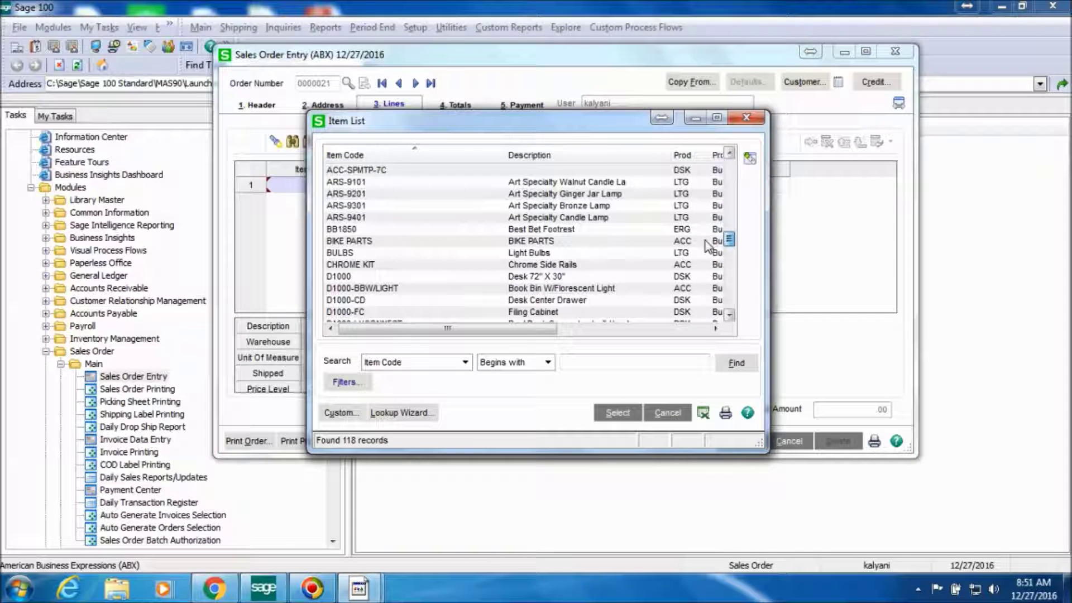
left_click(558, 254)
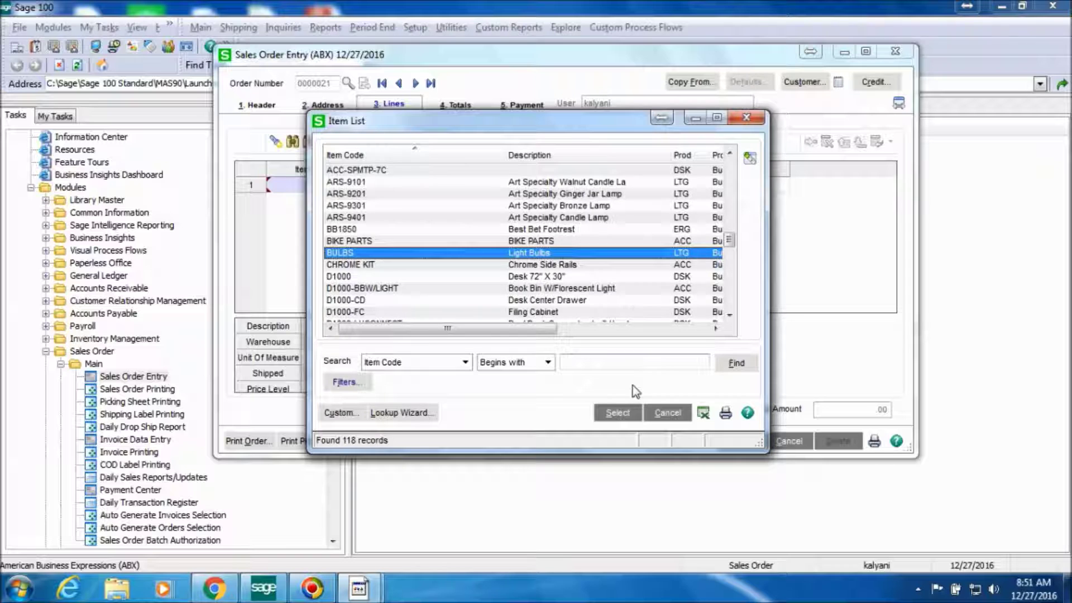
left_click(617, 412)
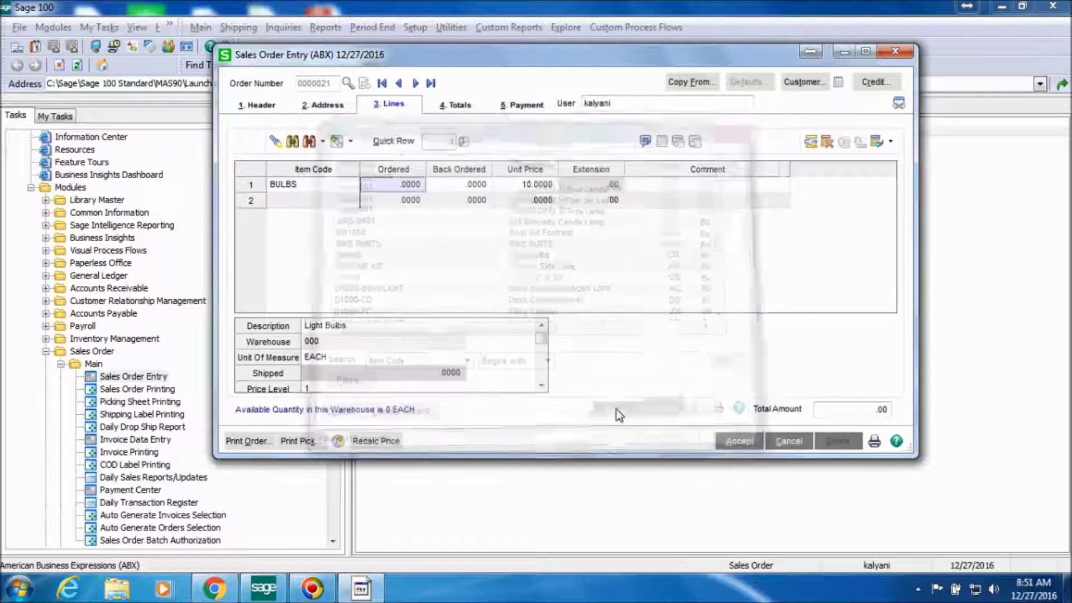
Set the ordered quantity to 2, accepting the exceeds-available-quantity warning
left_click(395, 186)
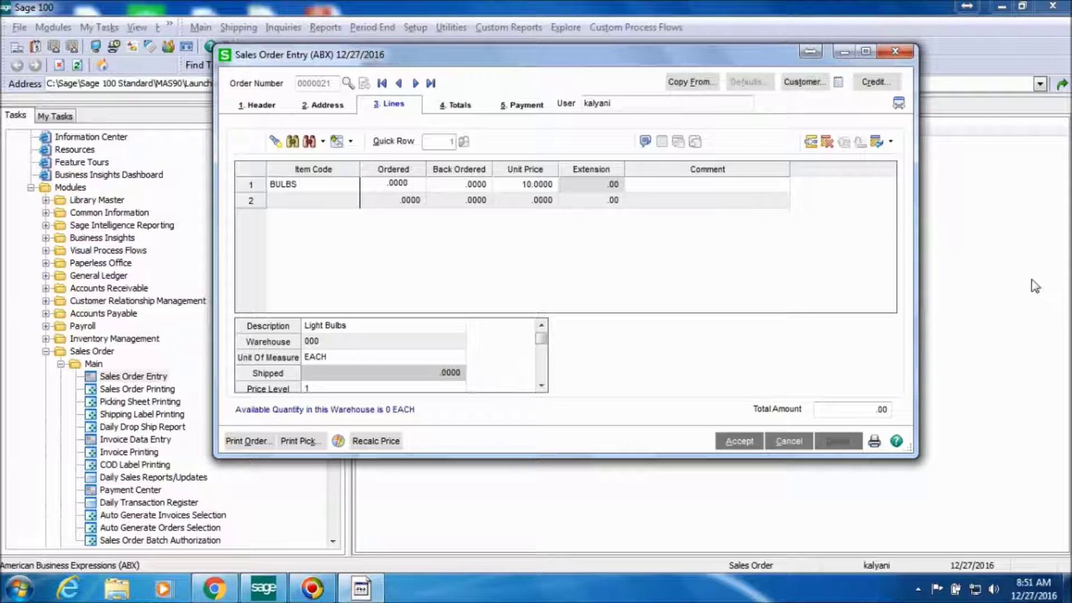
type("2")
key("Tab")
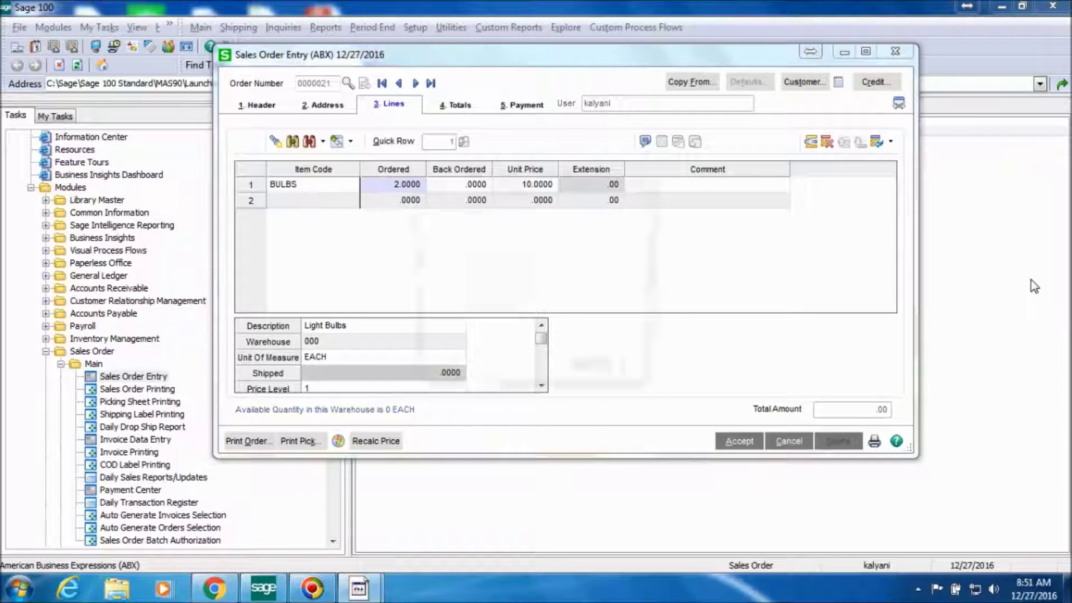
left_click(597, 377)
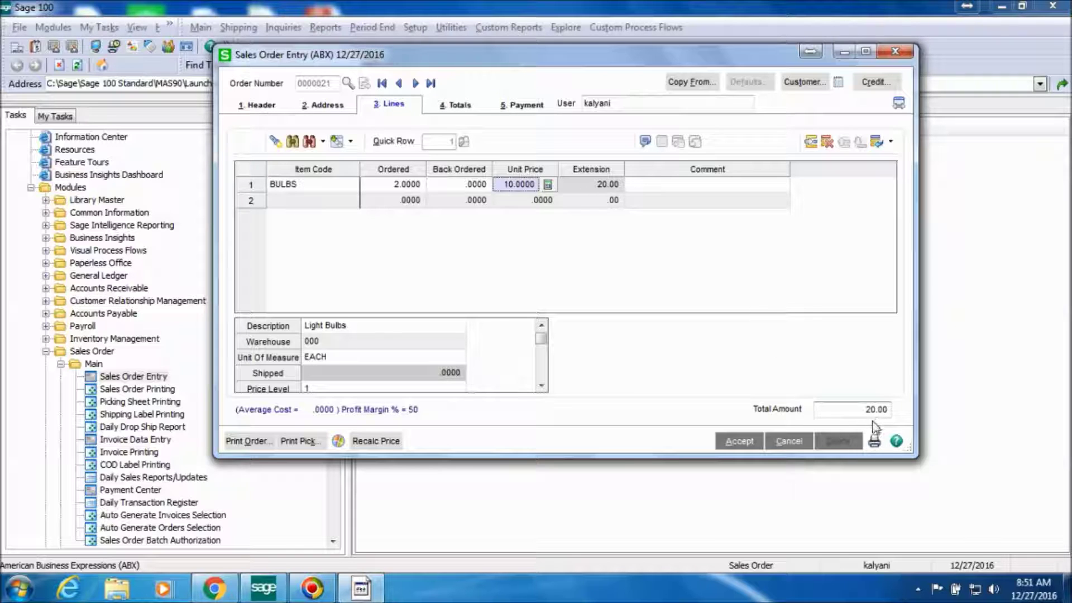
Add the line comment 'Two light bulbs' and view the order totals
left_click(703, 185)
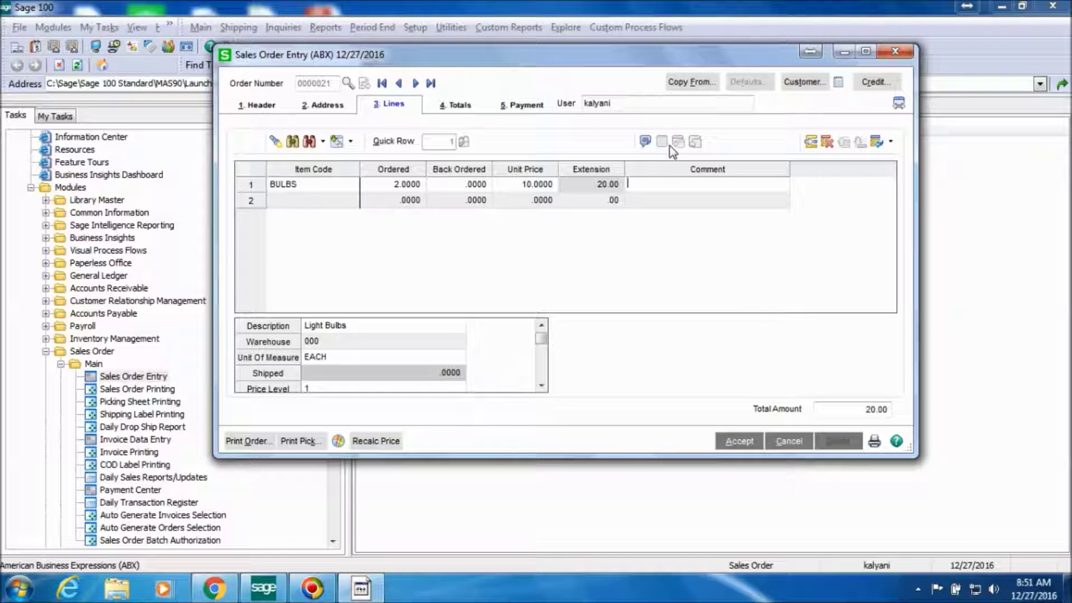
type("Tw light bulbs")
left_click(636, 183)
type("o")
left_click(743, 441)
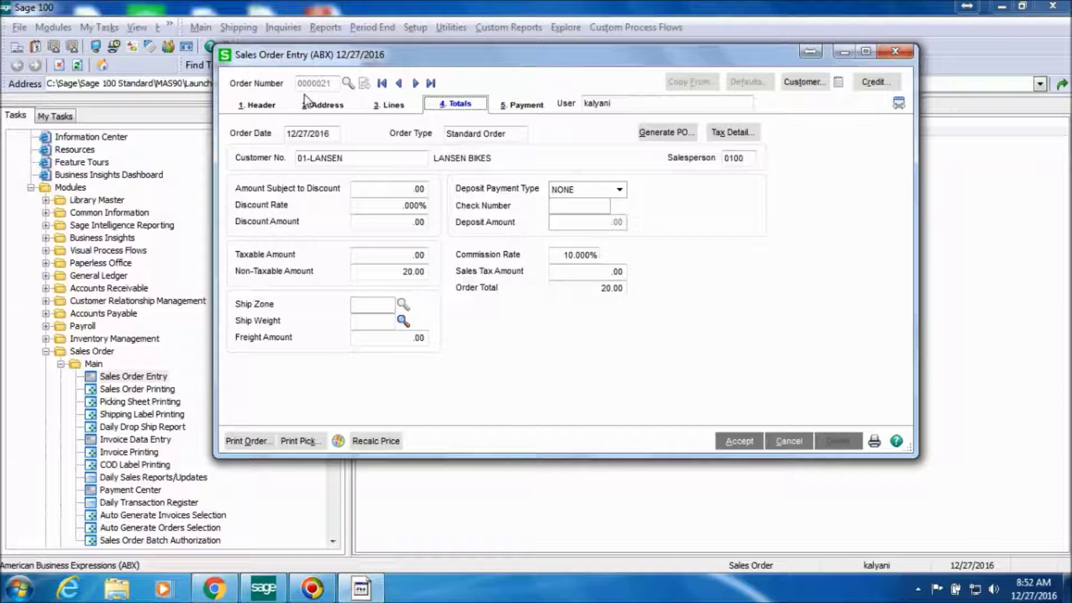
After confirming the 20.00 order total, request a printout of the sales order
left_click(249, 444)
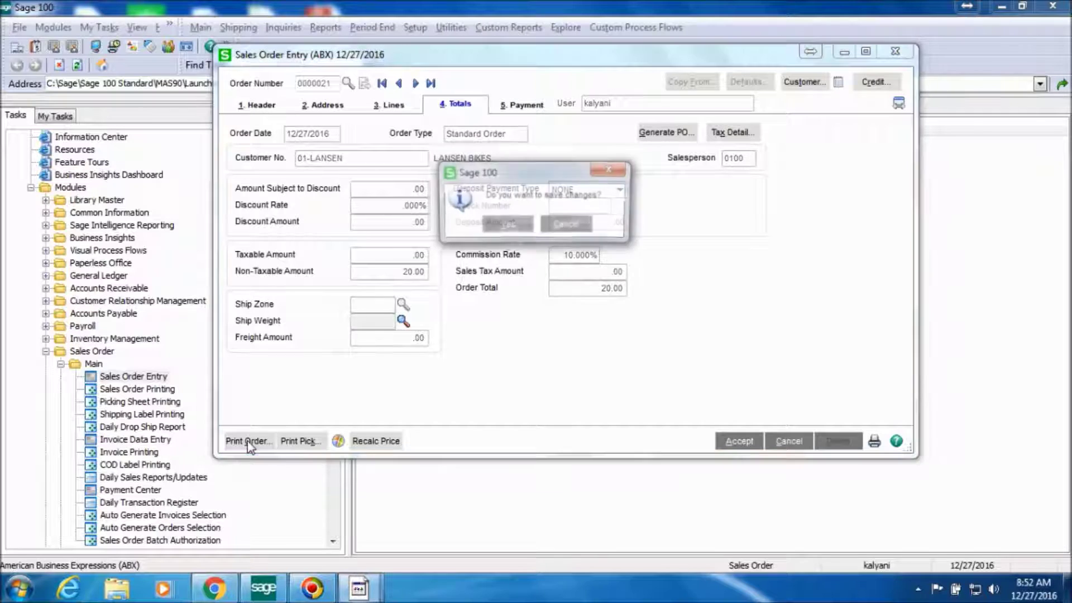
Save the order and preview its printout full screen
left_click(506, 225)
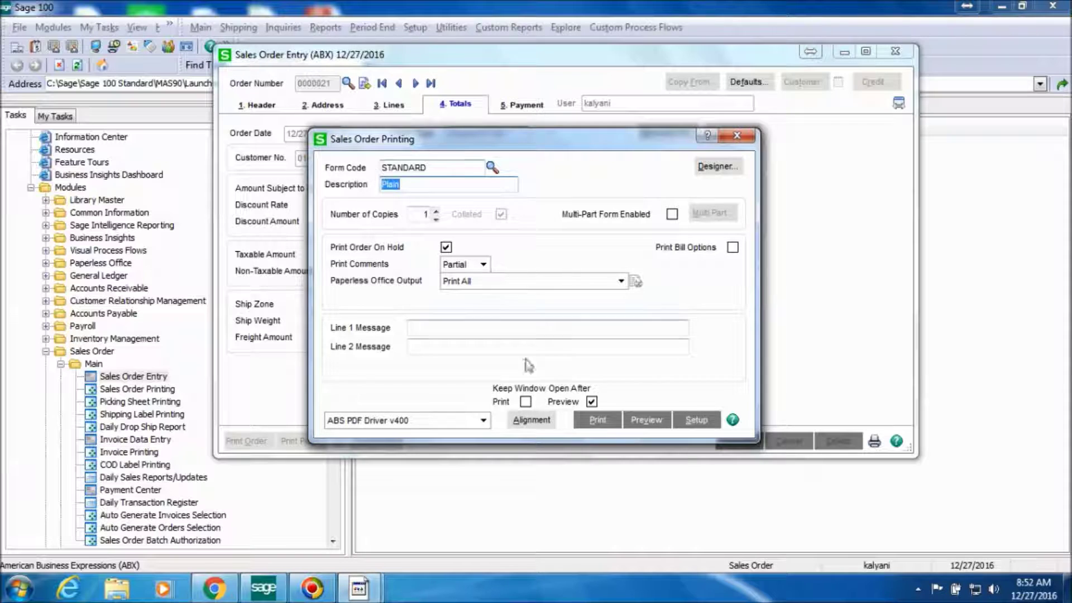
left_click(646, 422)
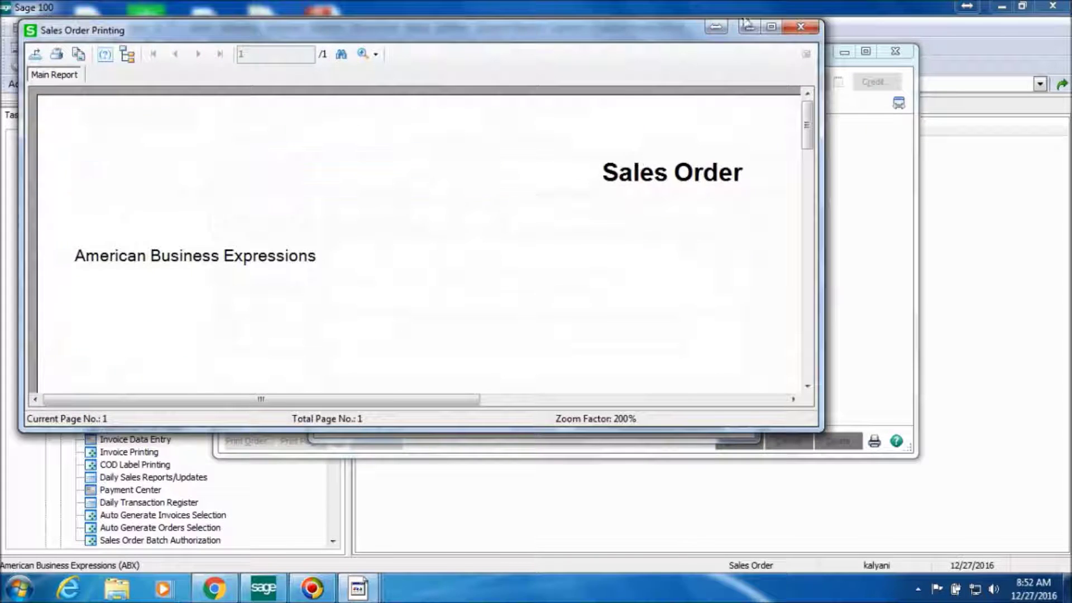
left_click(771, 27)
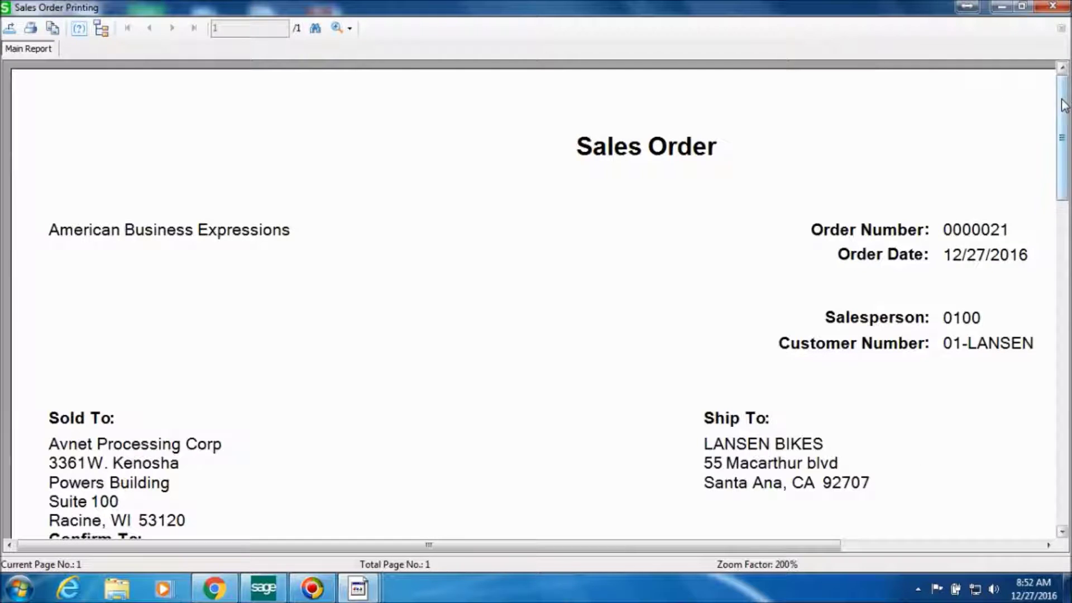
Check two Light Bulbs at 10.00 totalling 20.00, then close the preview, printing and entry windows
left_click_drag(1061, 120, 1061, 183)
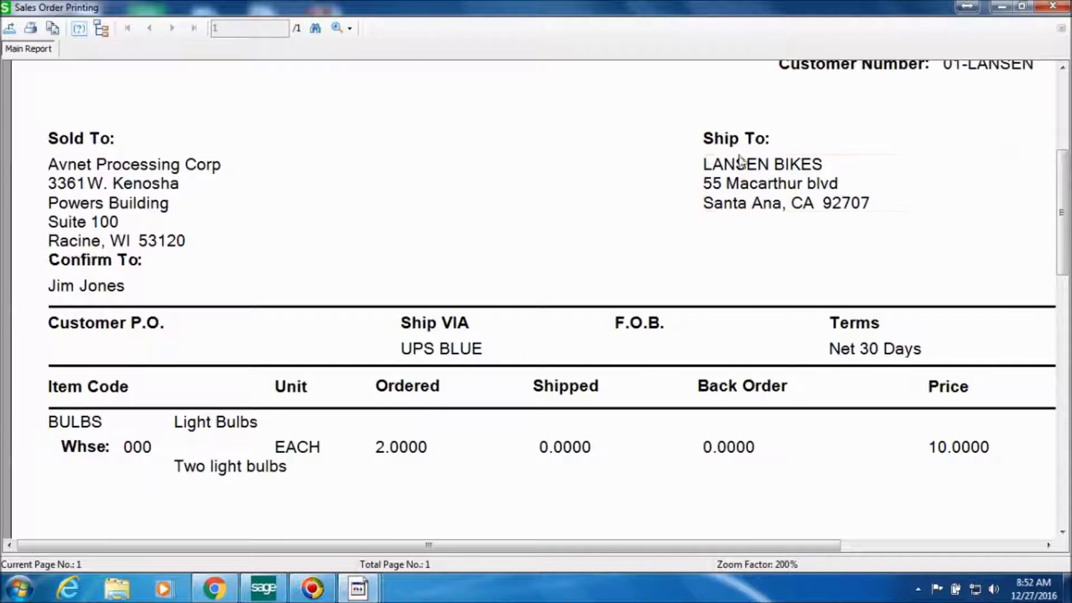
scroll(1017, 220, "up", 3)
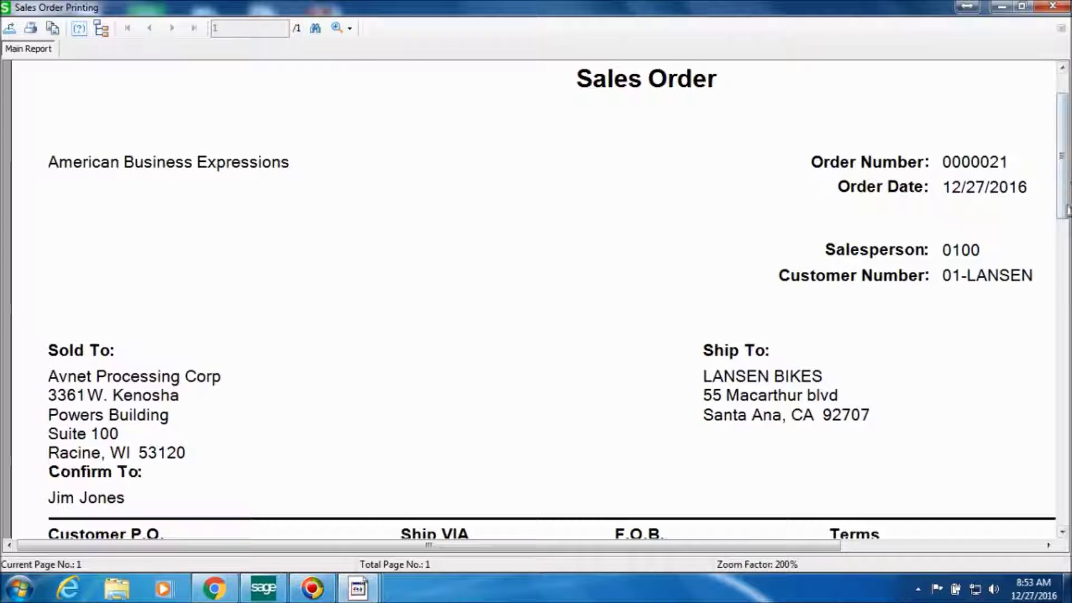
left_click_drag(1064, 195, 1008, 282)
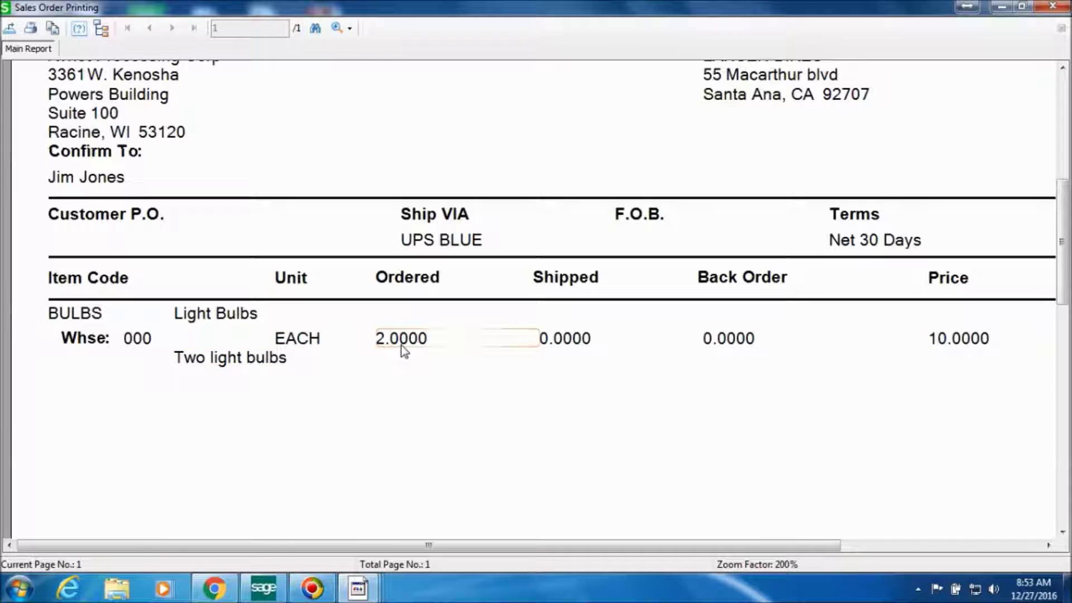
left_click_drag(799, 539, 1007, 547)
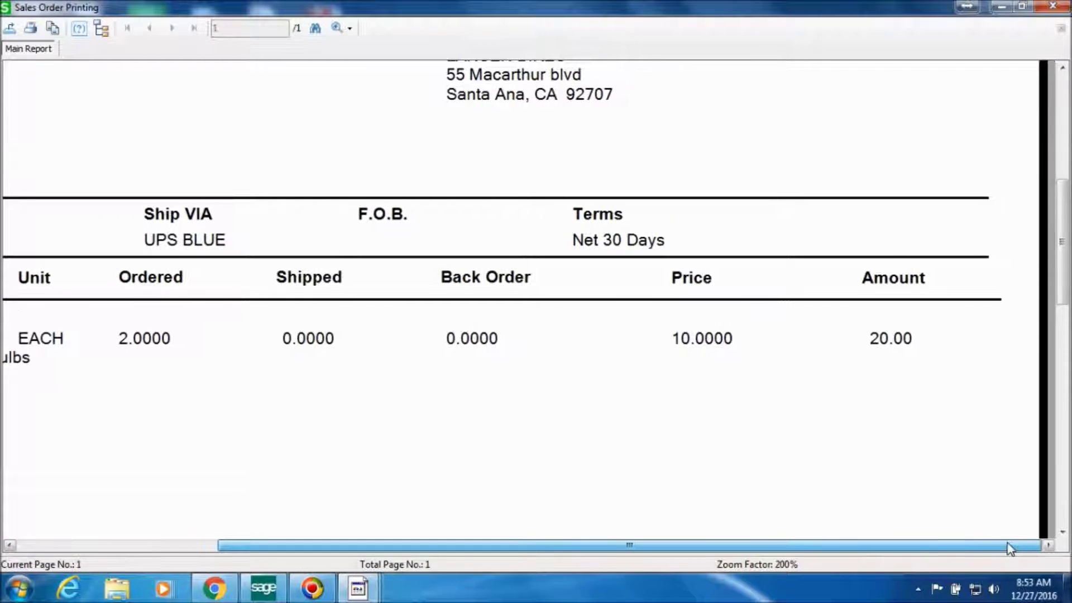
left_click_drag(1051, 282, 1060, 453)
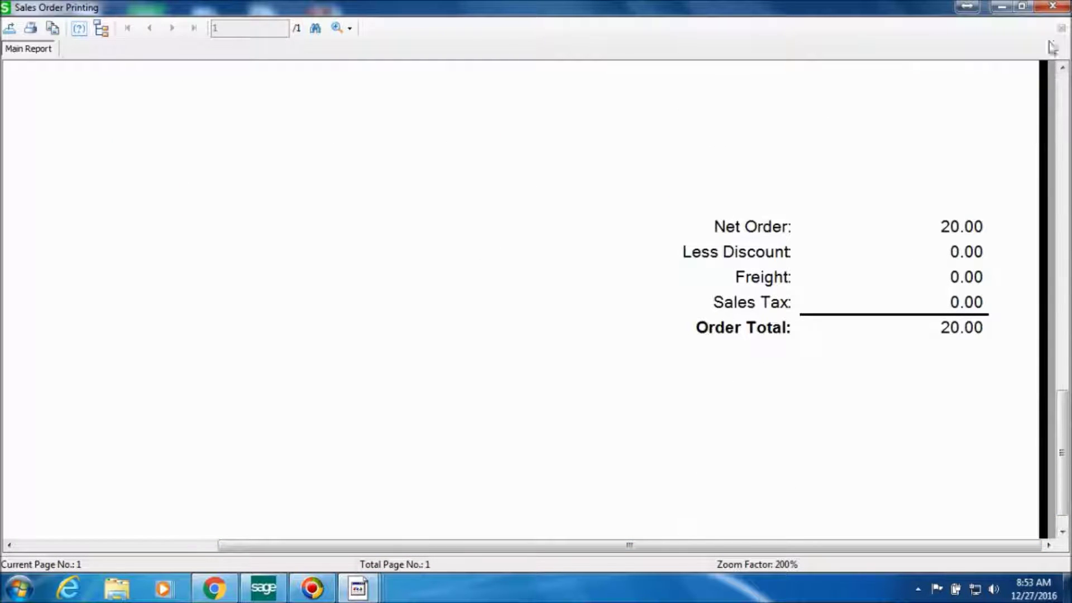
left_click(1056, 8)
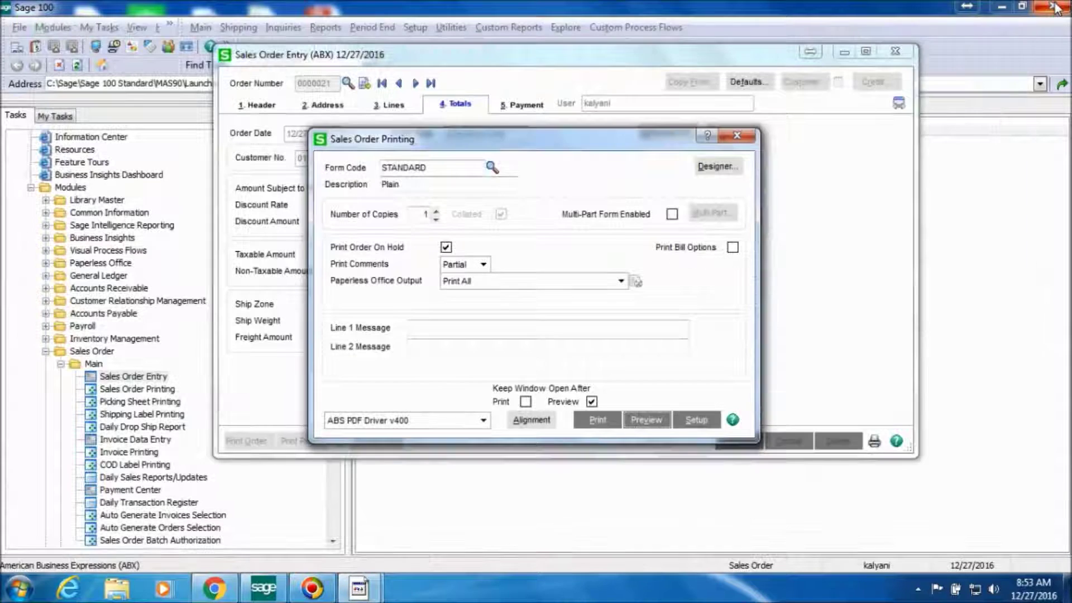
left_click(890, 136)
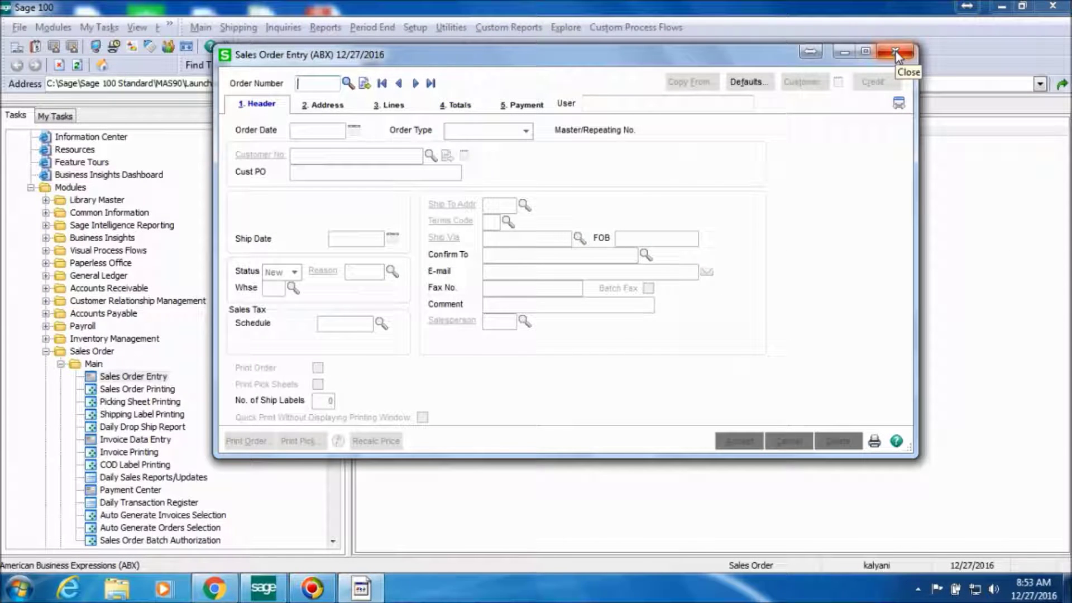
left_click(896, 53)
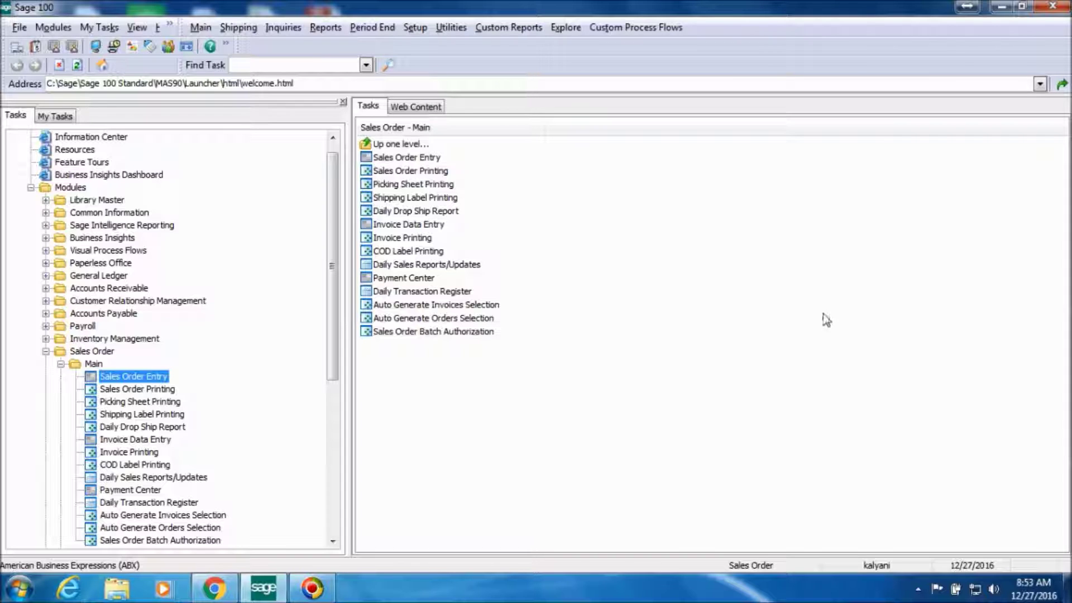
Open Accounts Receivable Customer Maintenance, accepting the accounting date
left_click(45, 288)
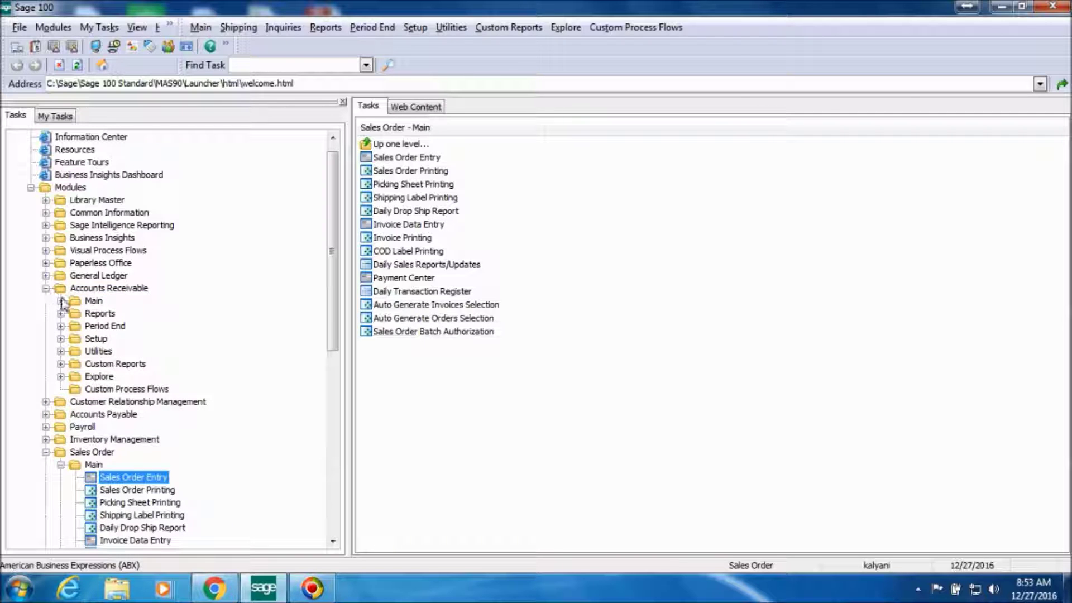
left_click(61, 301)
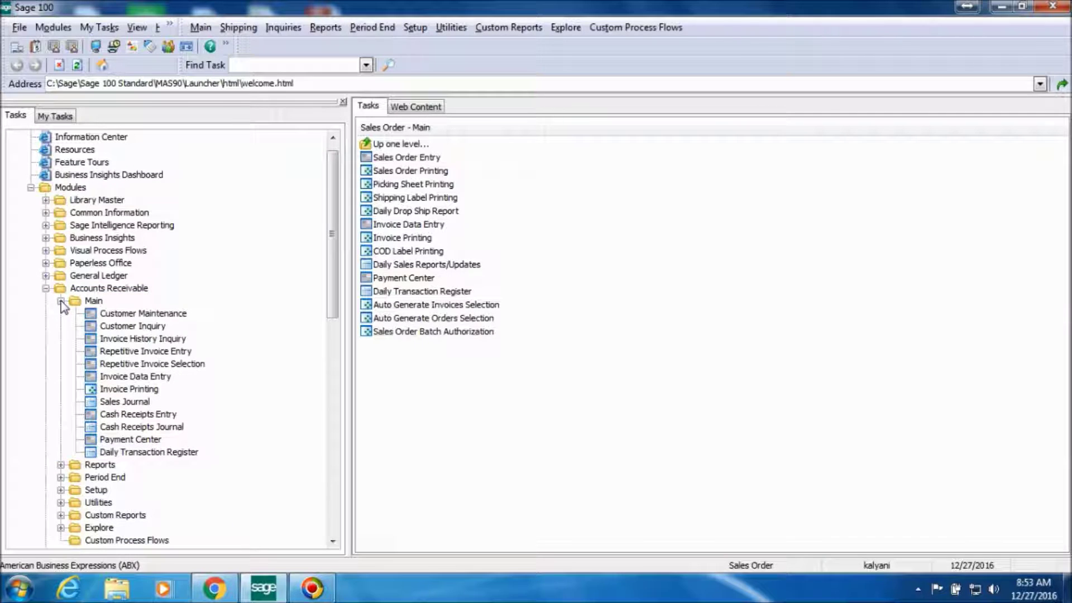
left_click(123, 314)
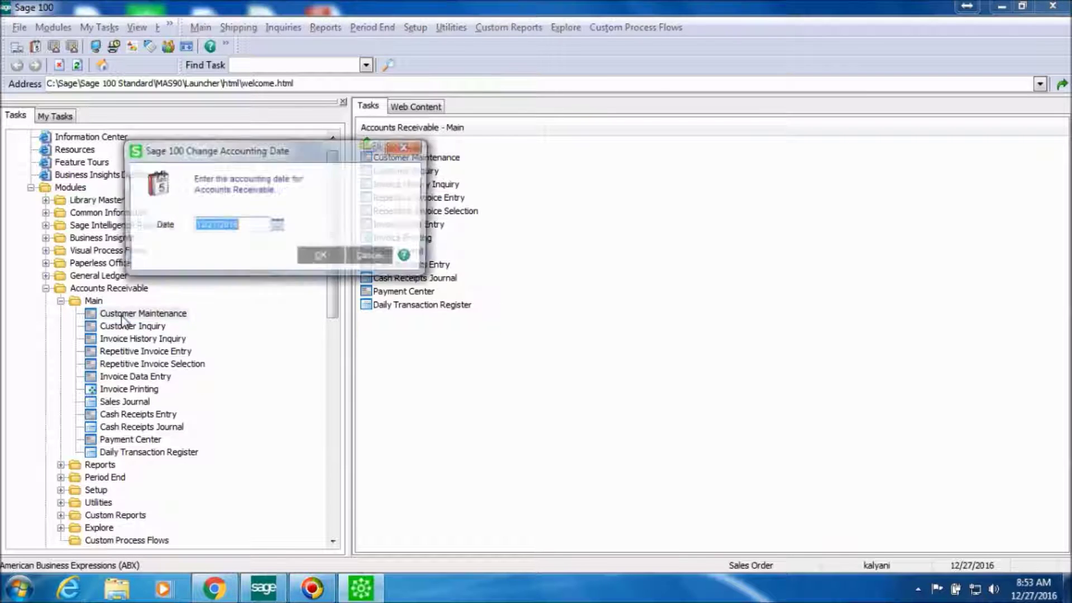
left_click(319, 258)
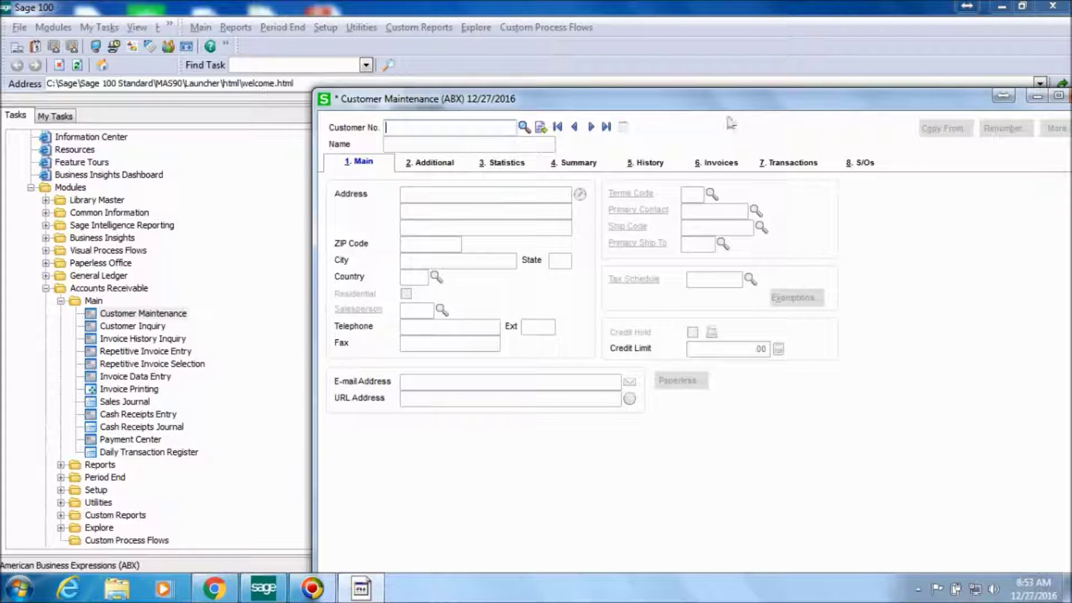
key("Escape")
left_click(373, 576)
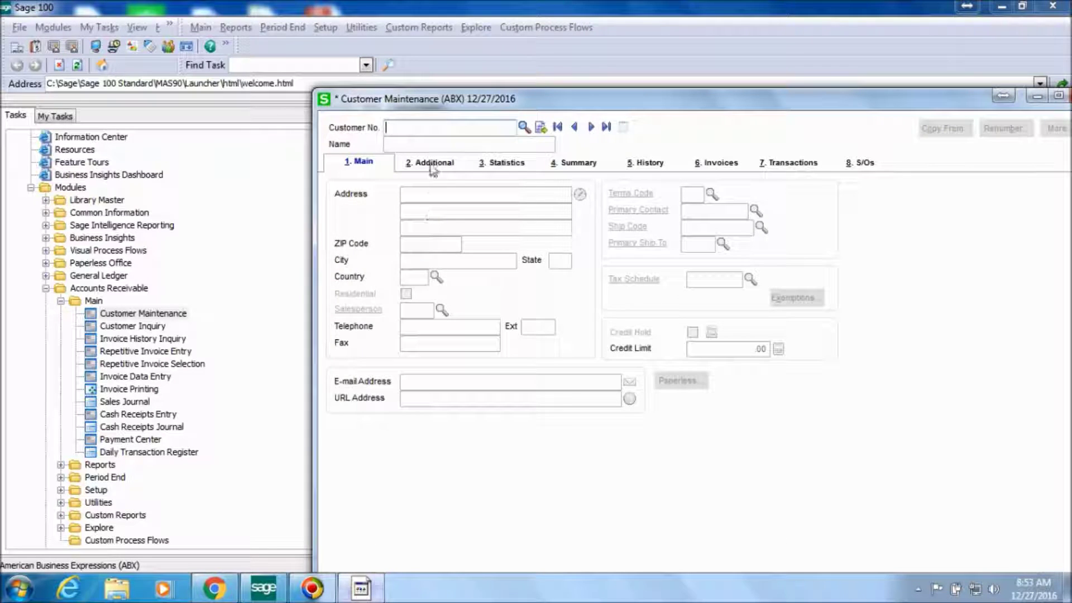
Load the LANSEN BIKES customer record and select the new 20.00 order under its sales orders
type("01LANSEN")
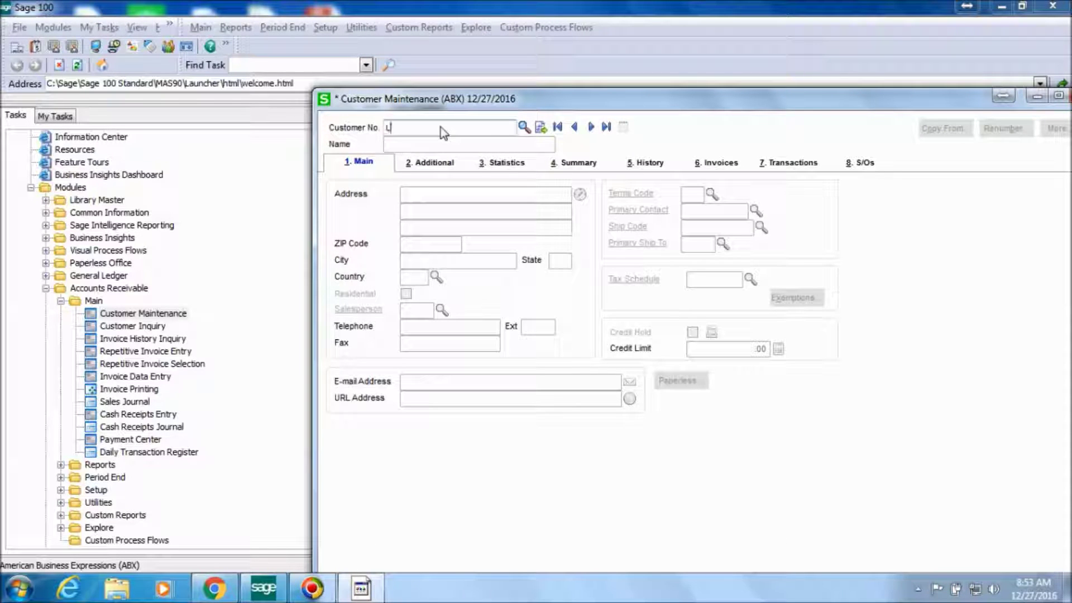
key("Return")
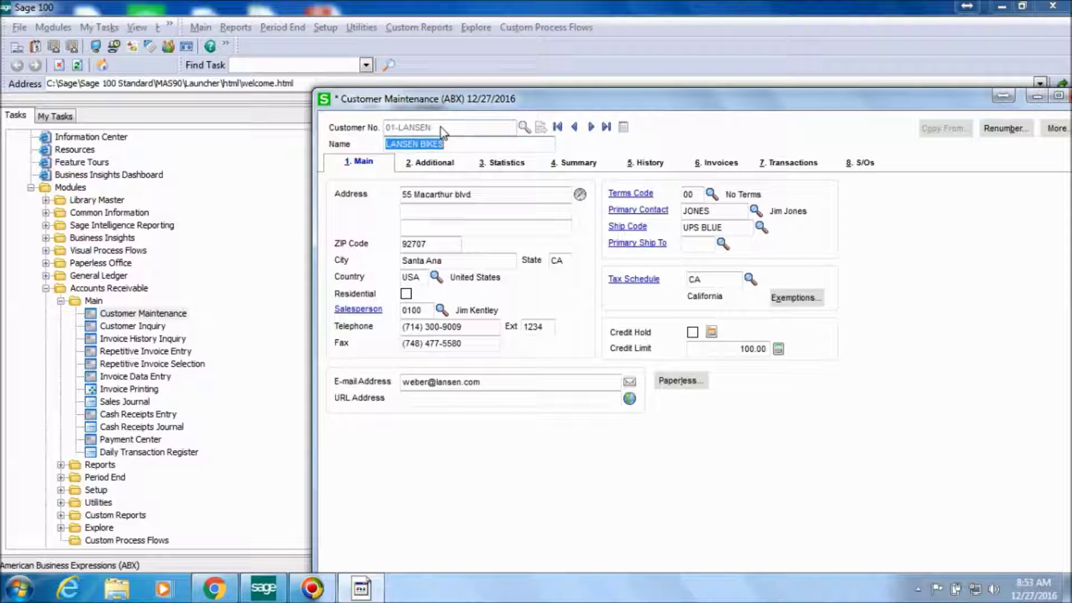
left_click(863, 164)
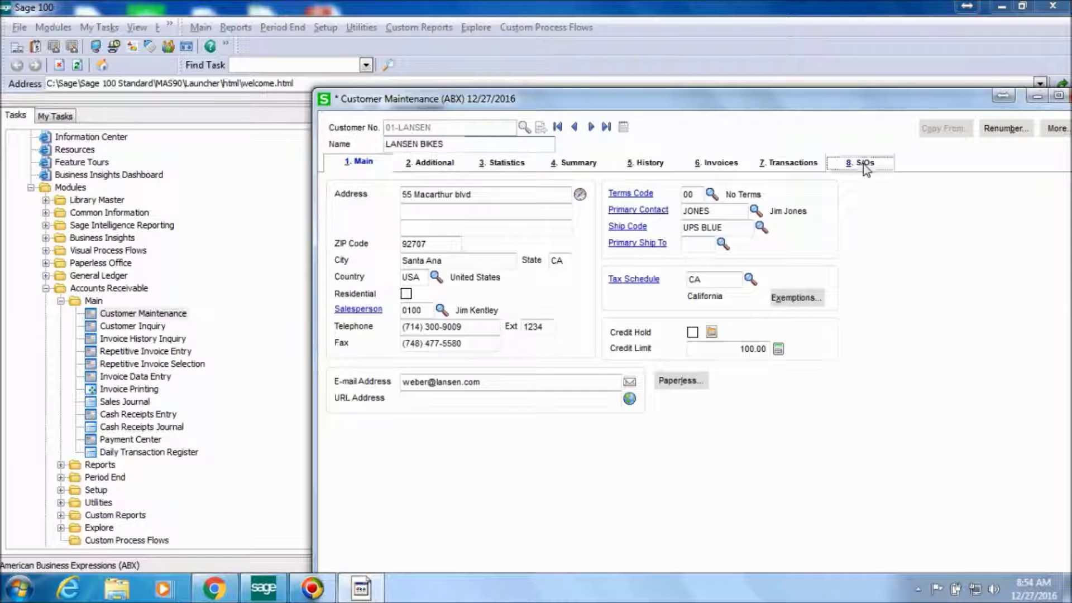
left_click(560, 218)
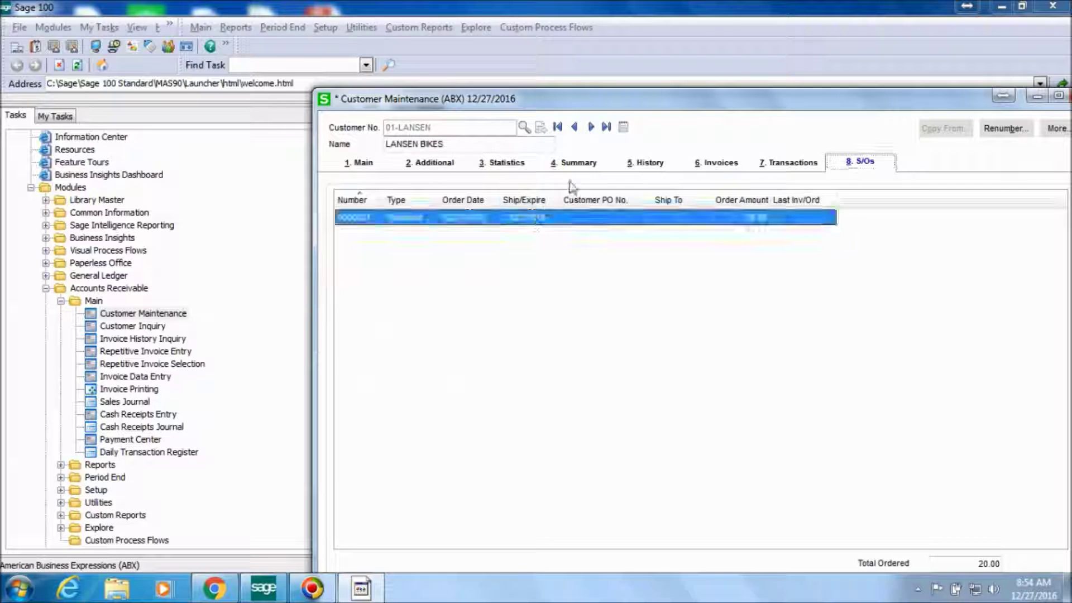
left_click_drag(620, 105, 507, 11)
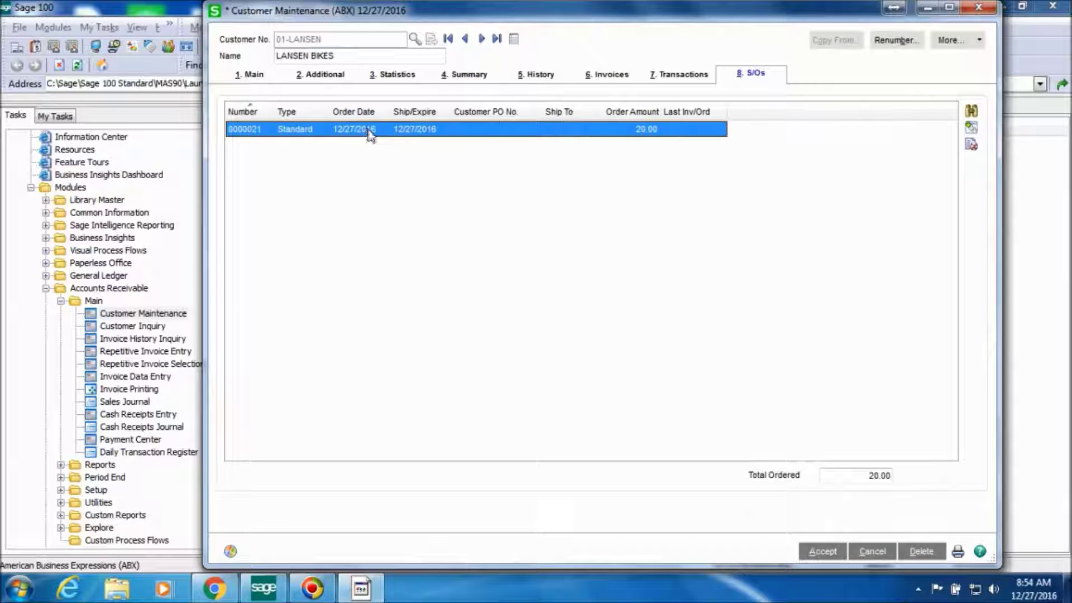